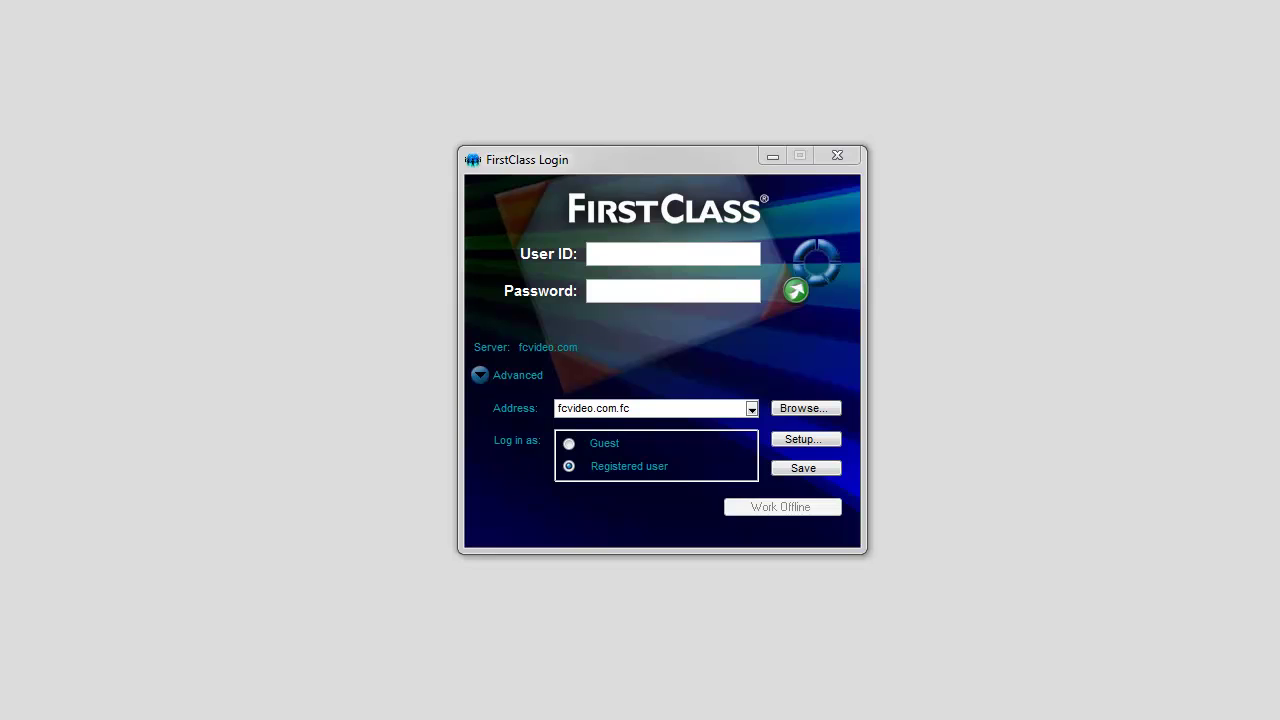
# - Sign in to the FirstClass server with the user ID and password
pyautogui.write('ch')
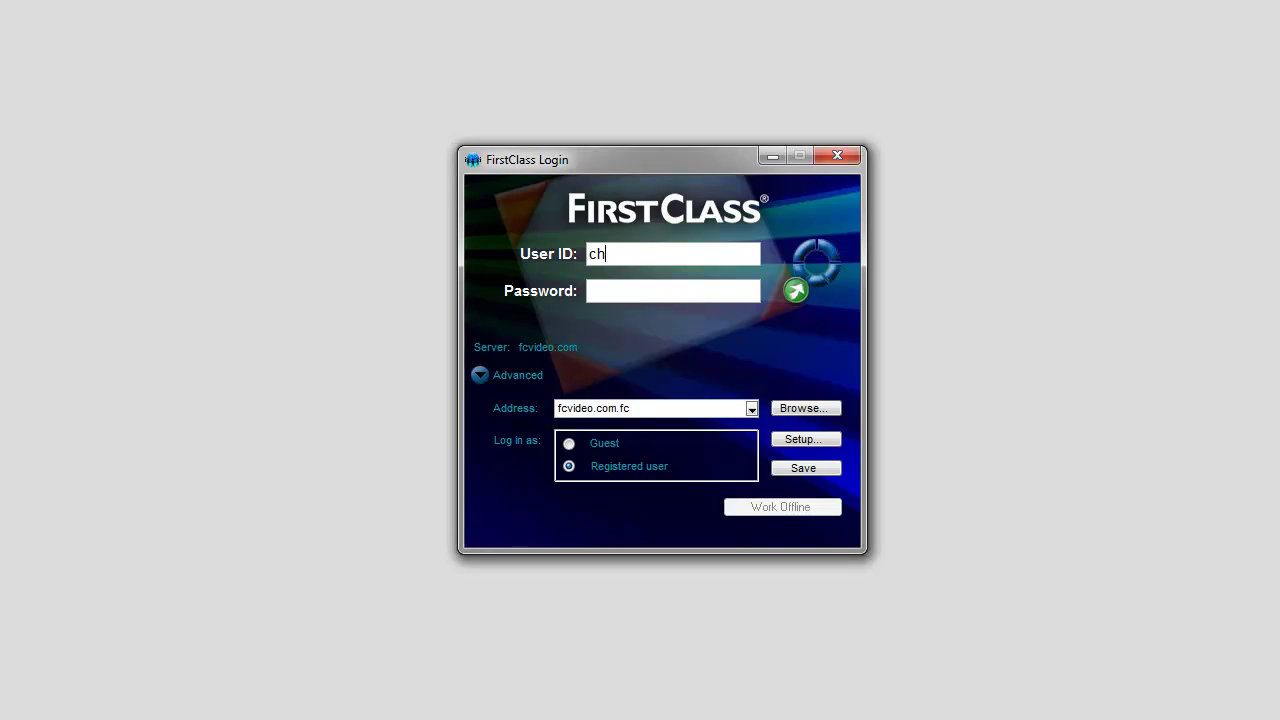
pyautogui.write('ase')
pyautogui.press('Tab')
pyautogui.write('••')
pyautogui.write('••')
pyautogui.press('Return')
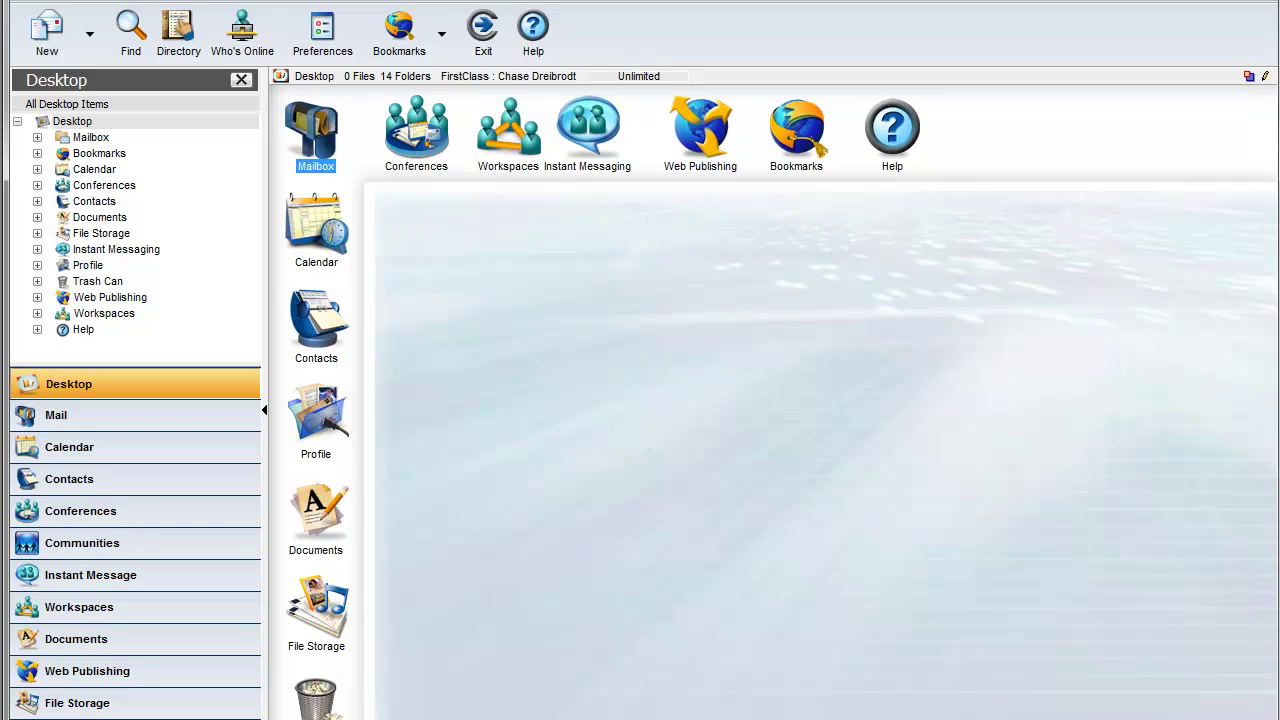
# - Open the mailbox's Rules window and start a New Advanced Rule
pyautogui.rightClick(310, 128)
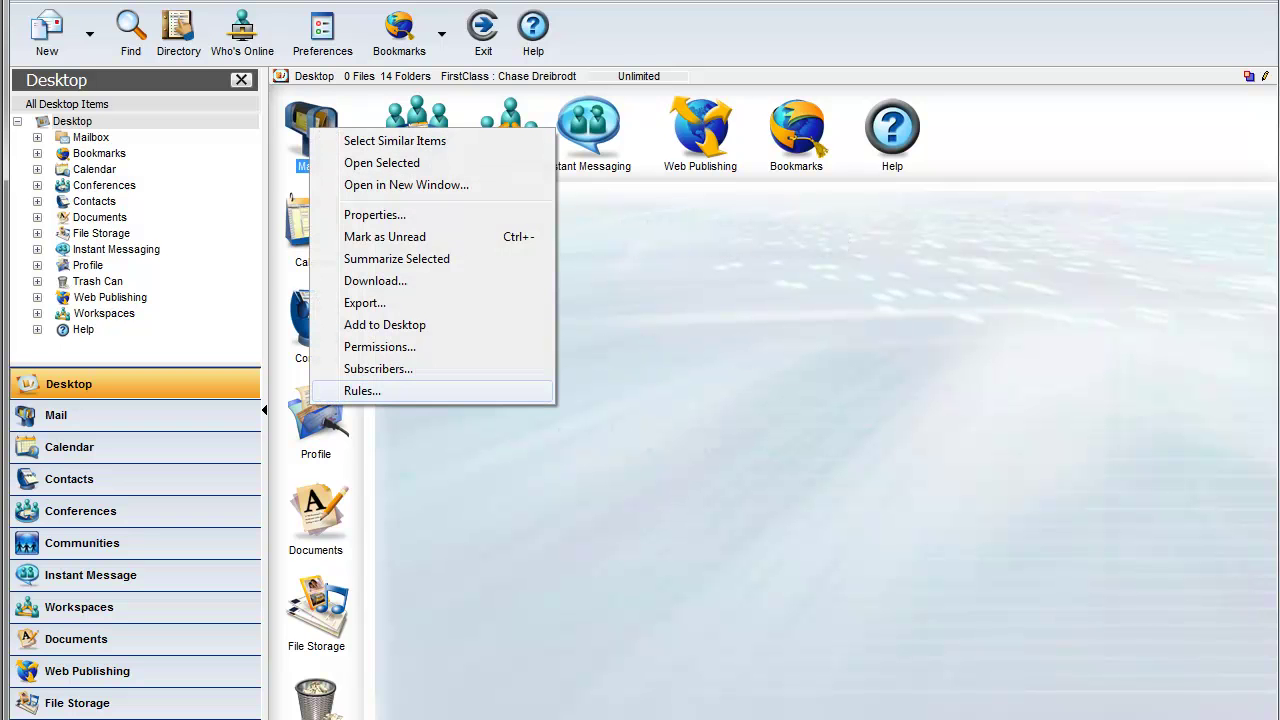
pyautogui.click(362, 390)
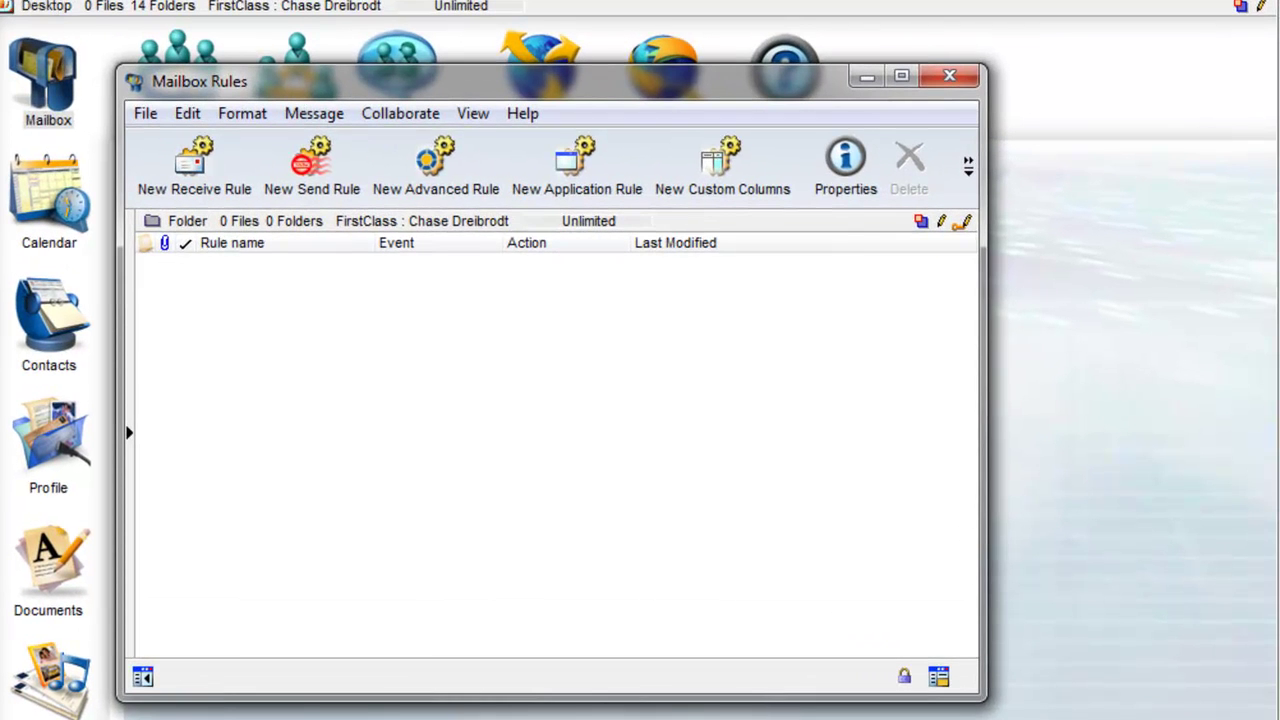
pyautogui.click(435, 165)
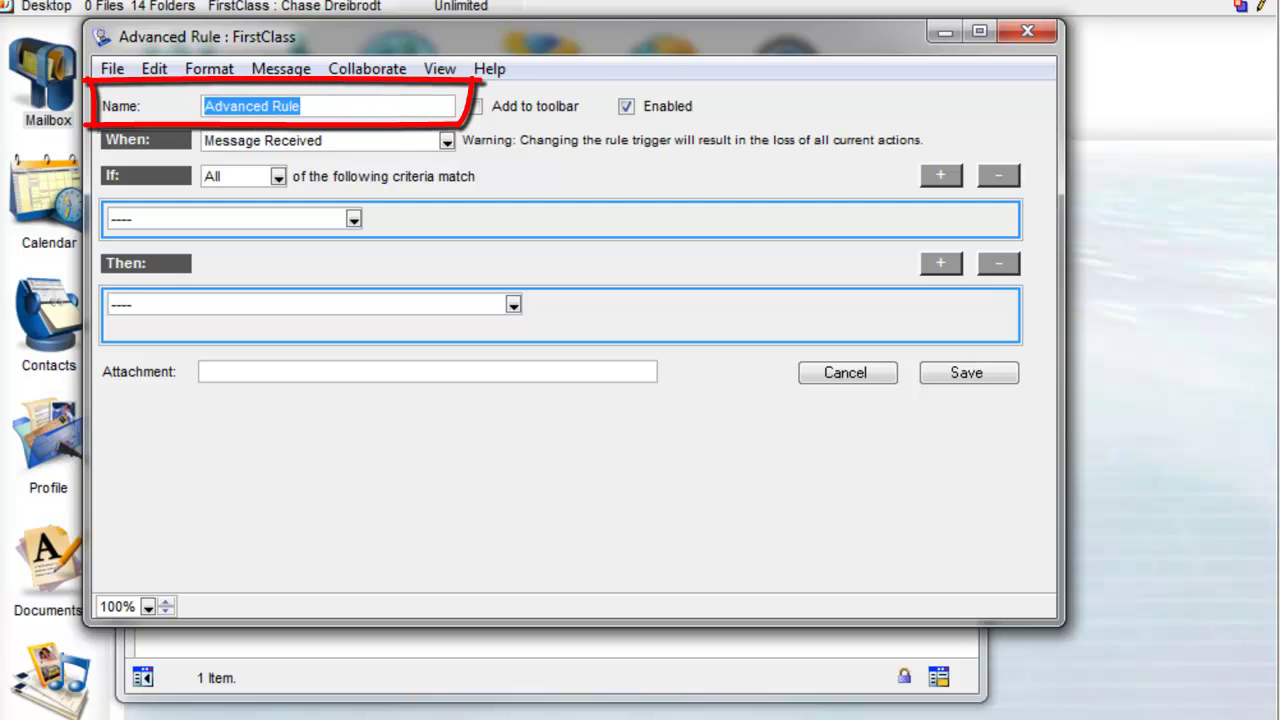
# - Enter 'Mr Blunt' as the advanced rule's name
pyautogui.write('Mr Blun')
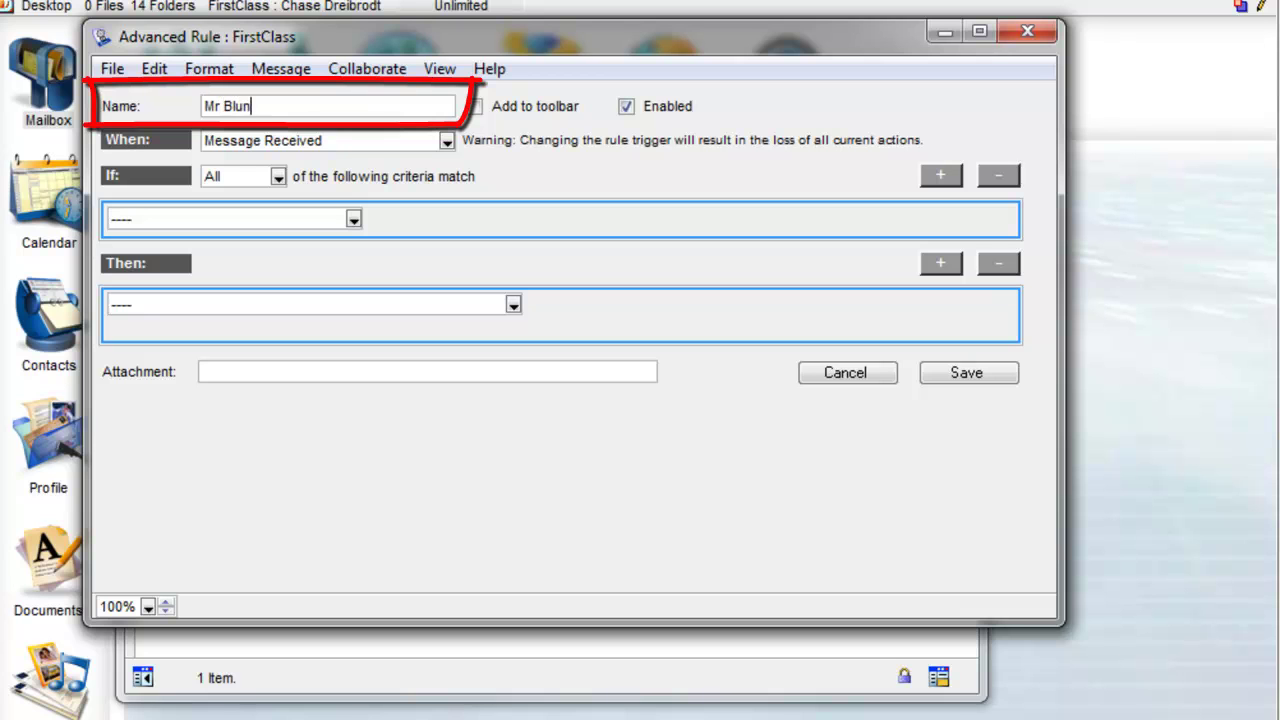
pyautogui.write('t')
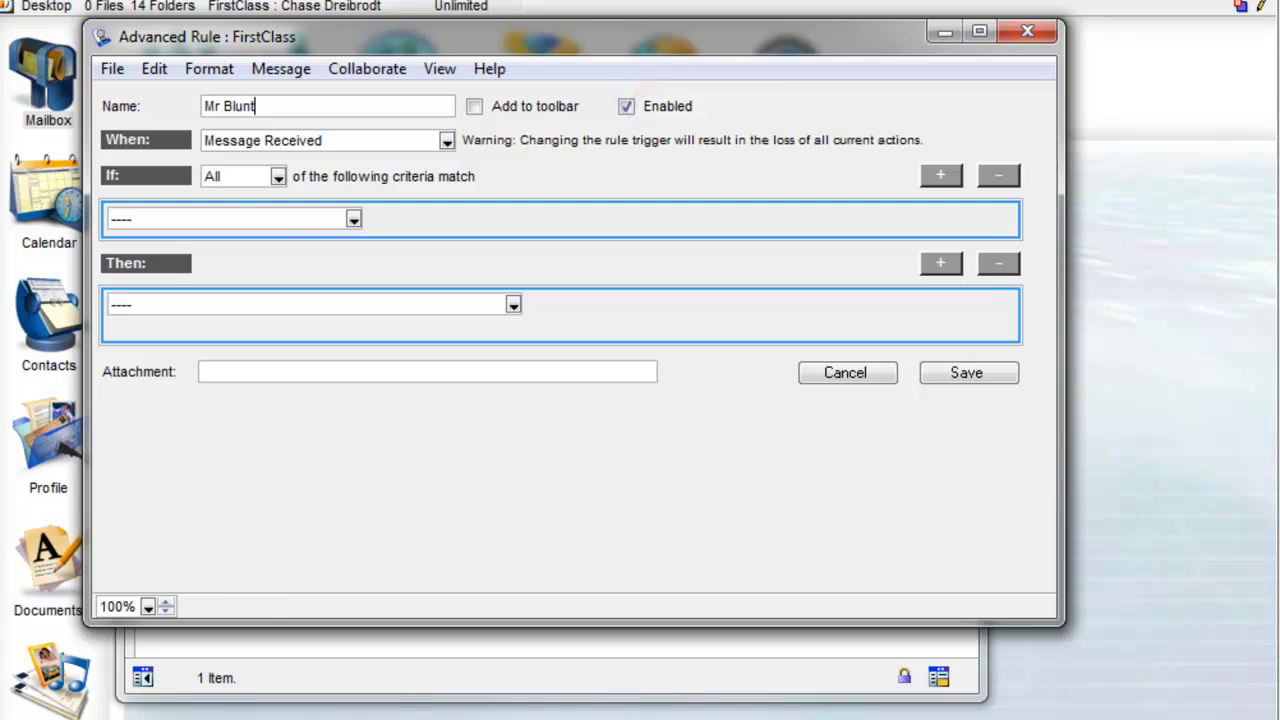
# - Keep the rule triggered on Message Received with All criteria required
pyautogui.click(446, 141)
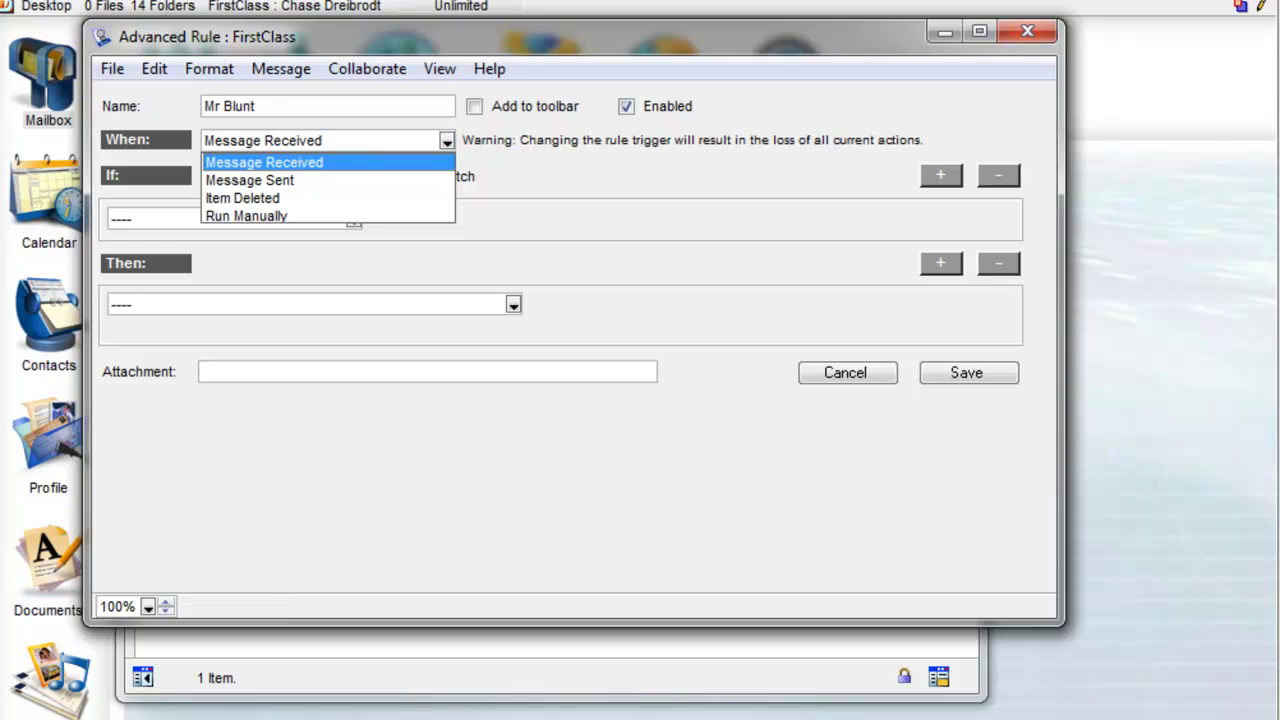
pyautogui.press('Return')
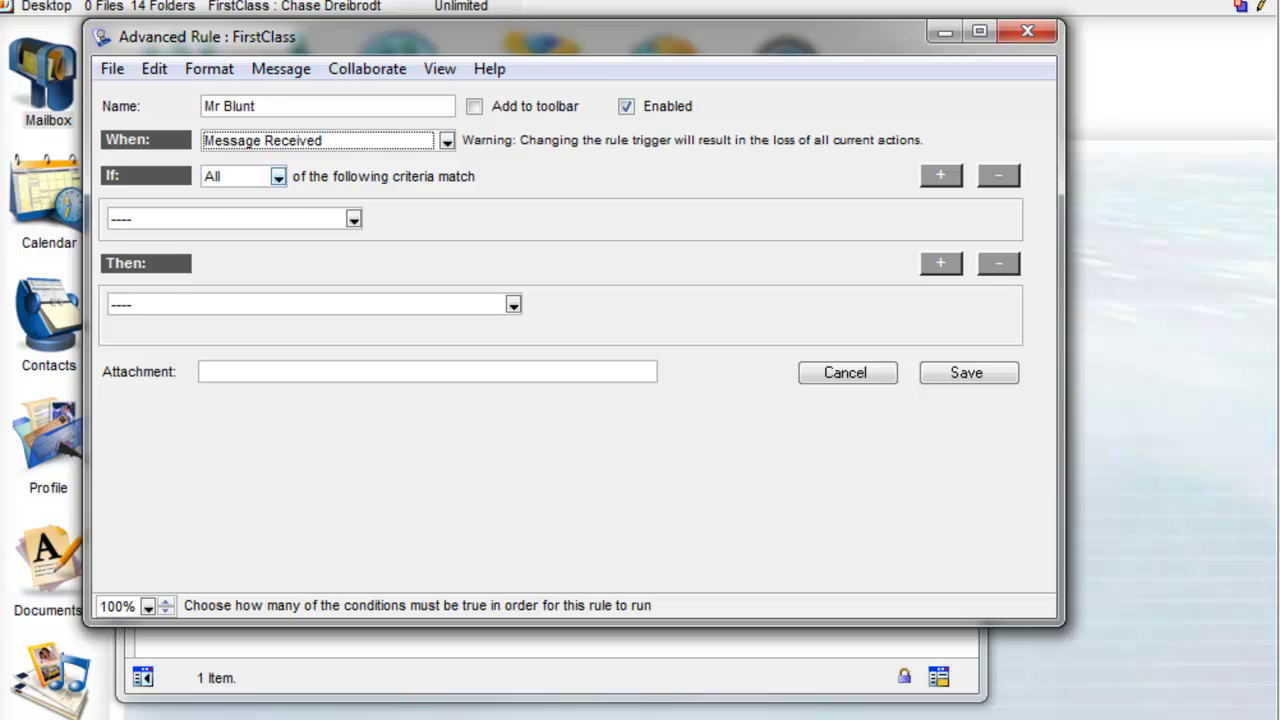
pyautogui.press('Tab')
pyautogui.hotkey('alt', 'Down')
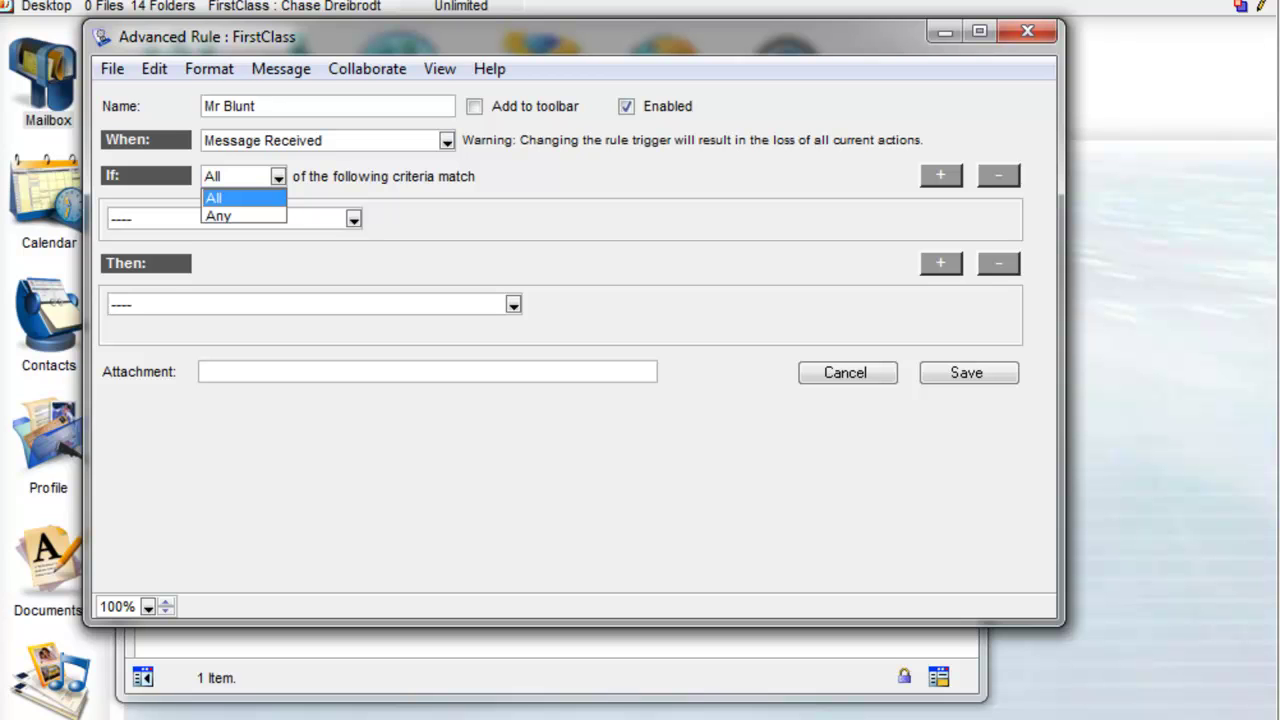
pyautogui.press('Return')
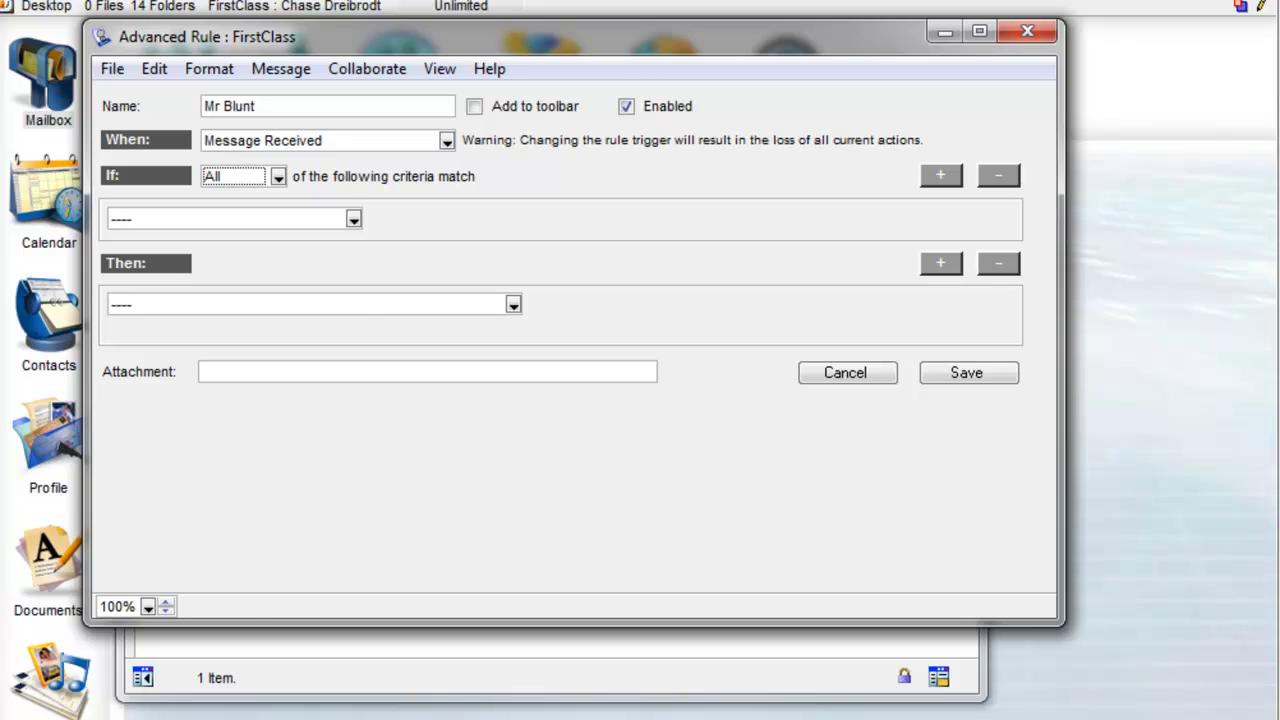
pyautogui.click(353, 218)
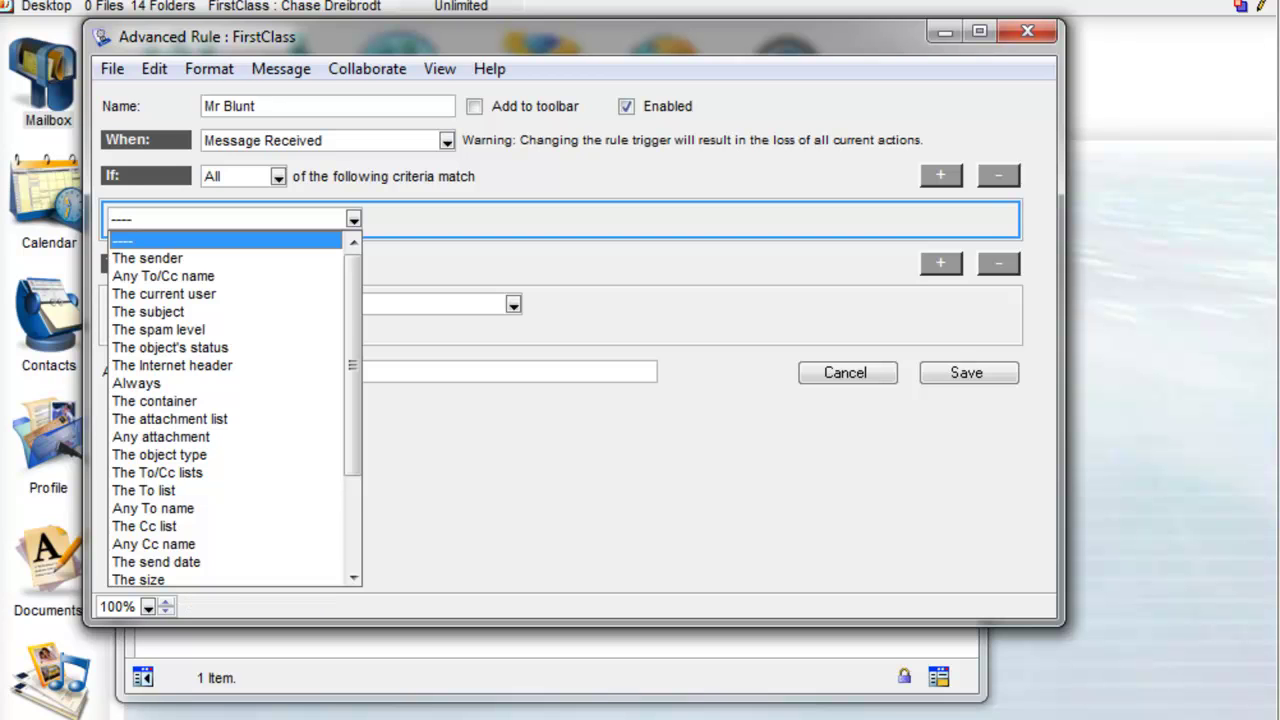
# - Set the first condition to 'The sender contains' the target sender's name
pyautogui.press('Down')
pyautogui.press('Return')
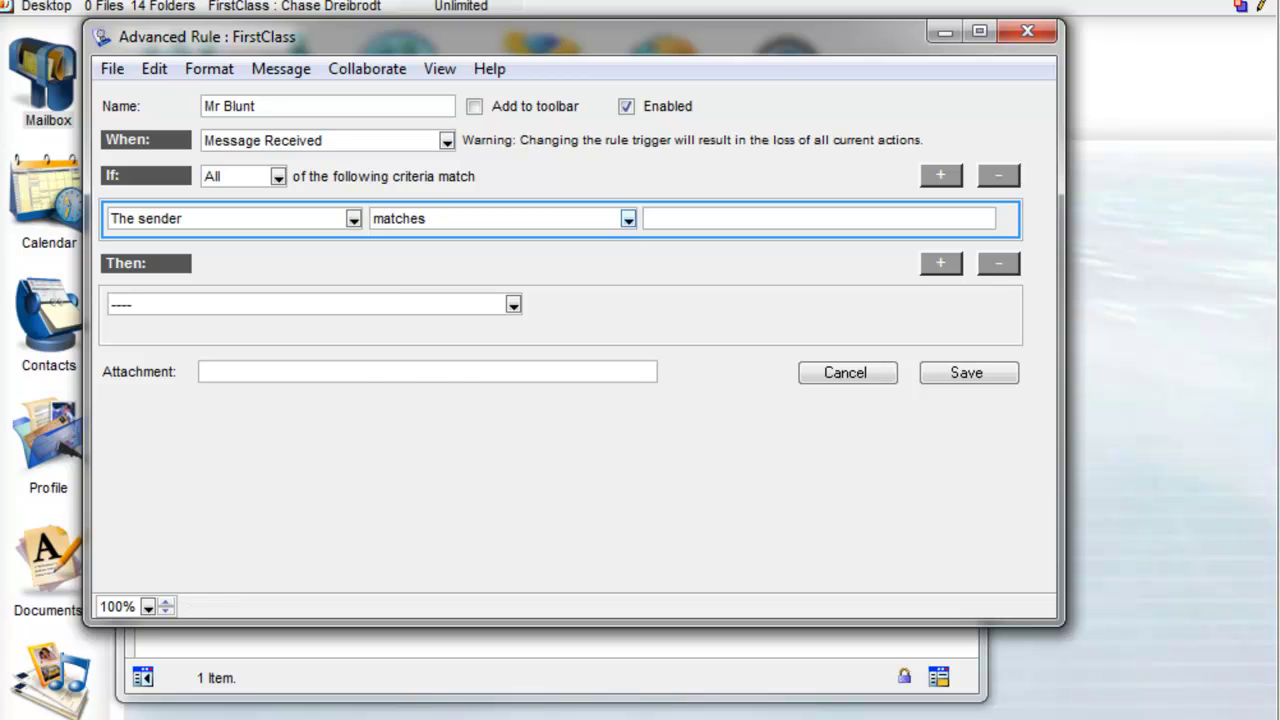
pyautogui.click(628, 218)
pyautogui.press('Down')
pyautogui.press('Return')
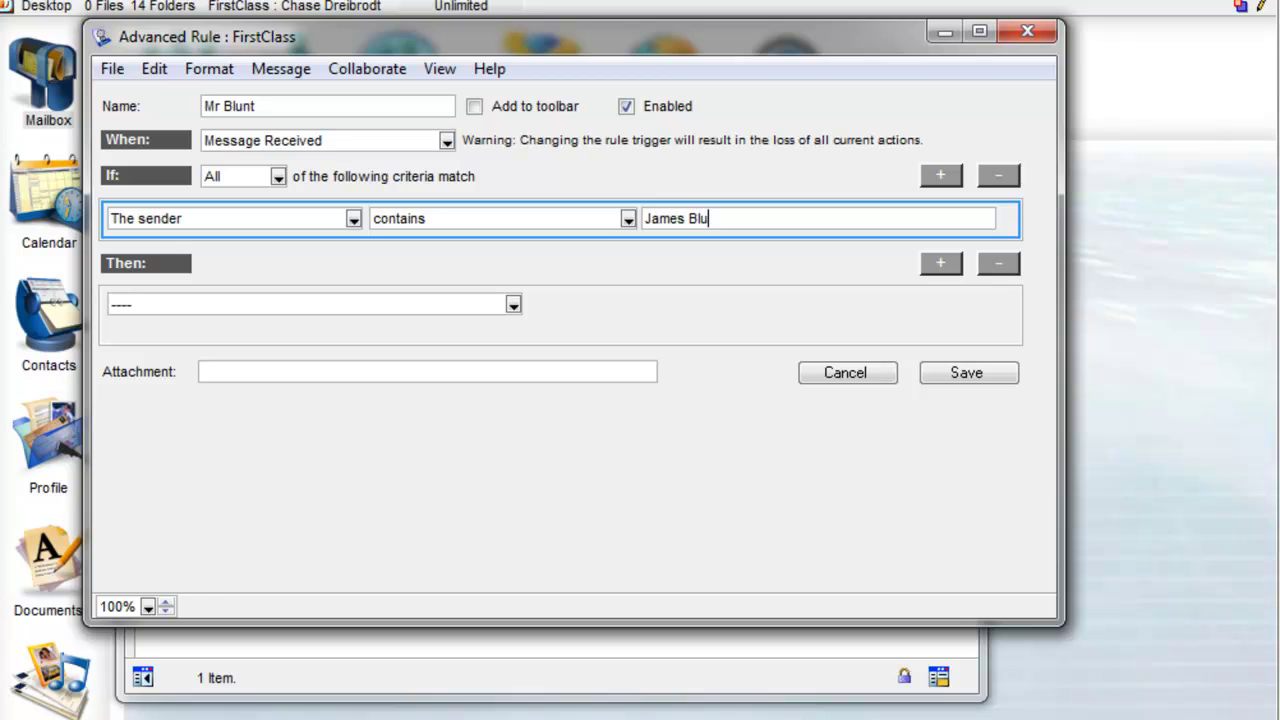
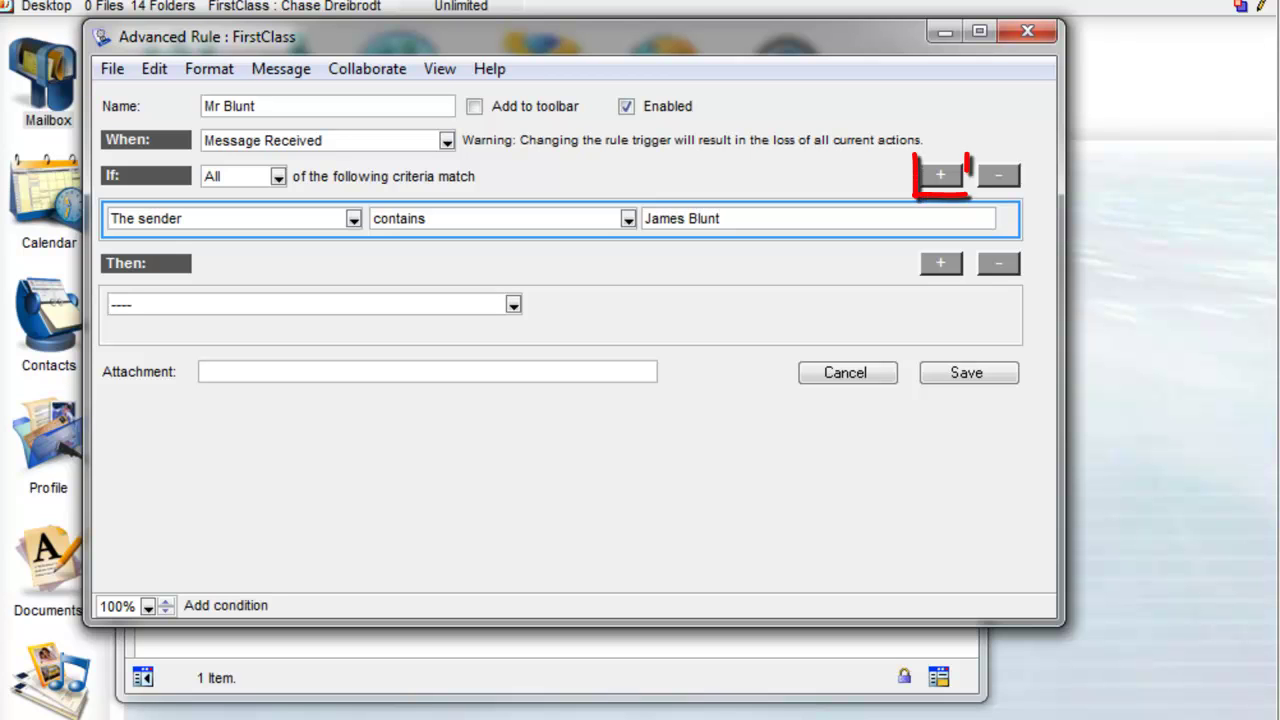
# - Add a second condition: The subject contains 'Test'
pyautogui.click(940, 175)
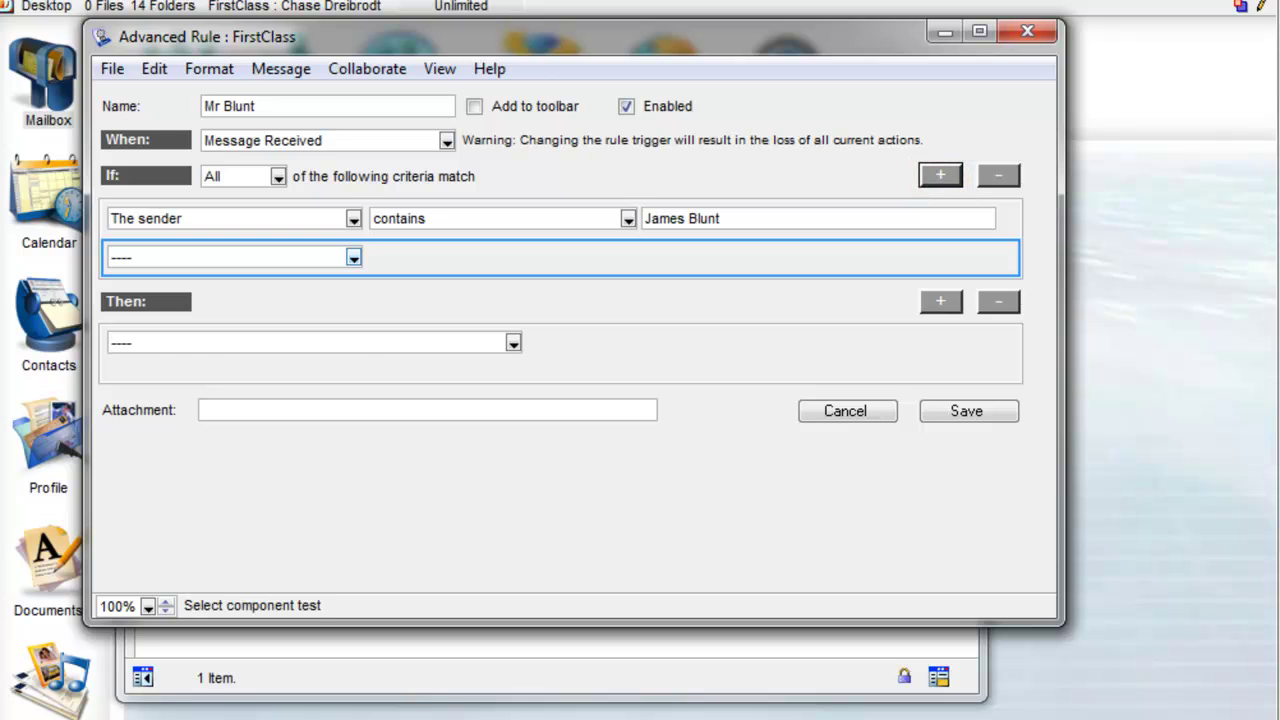
pyautogui.click(353, 257)
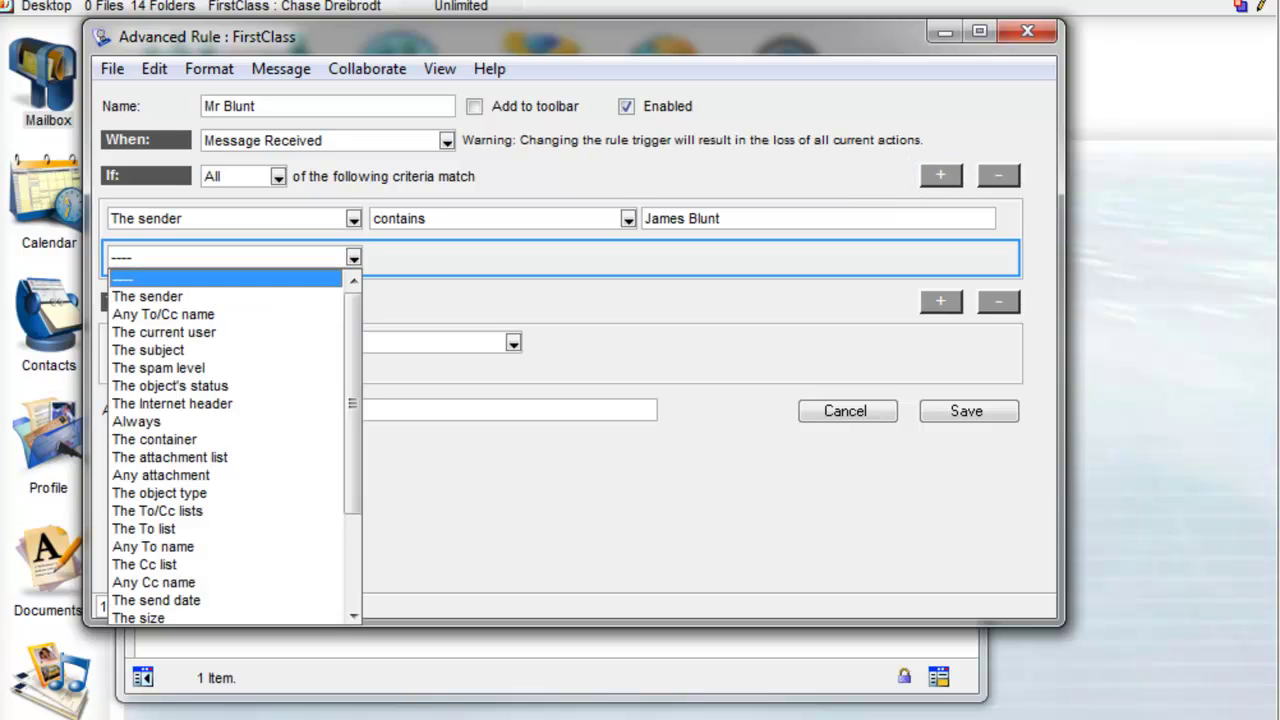
pyautogui.click(148, 350)
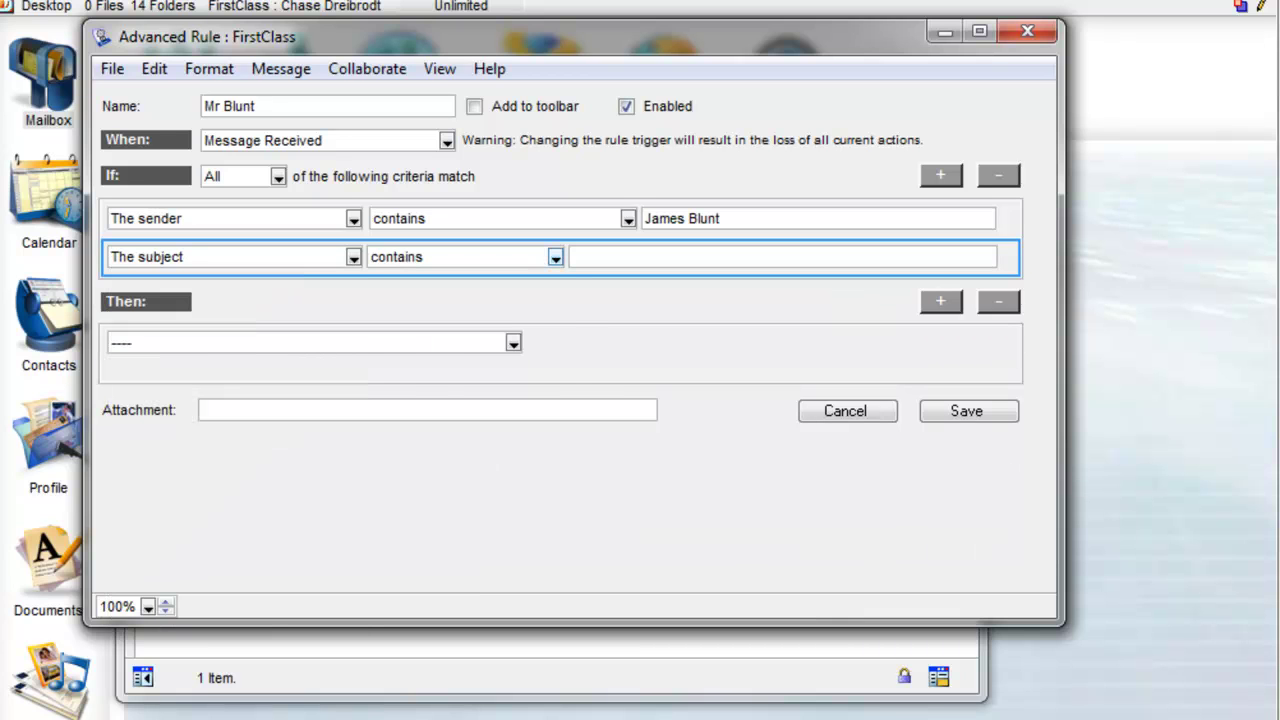
pyautogui.click(555, 257)
pyautogui.click(400, 277)
pyautogui.press('Tab')
pyautogui.write('Test')
# - Make the first action Set priority with Urgent priority
pyautogui.click(513, 343)
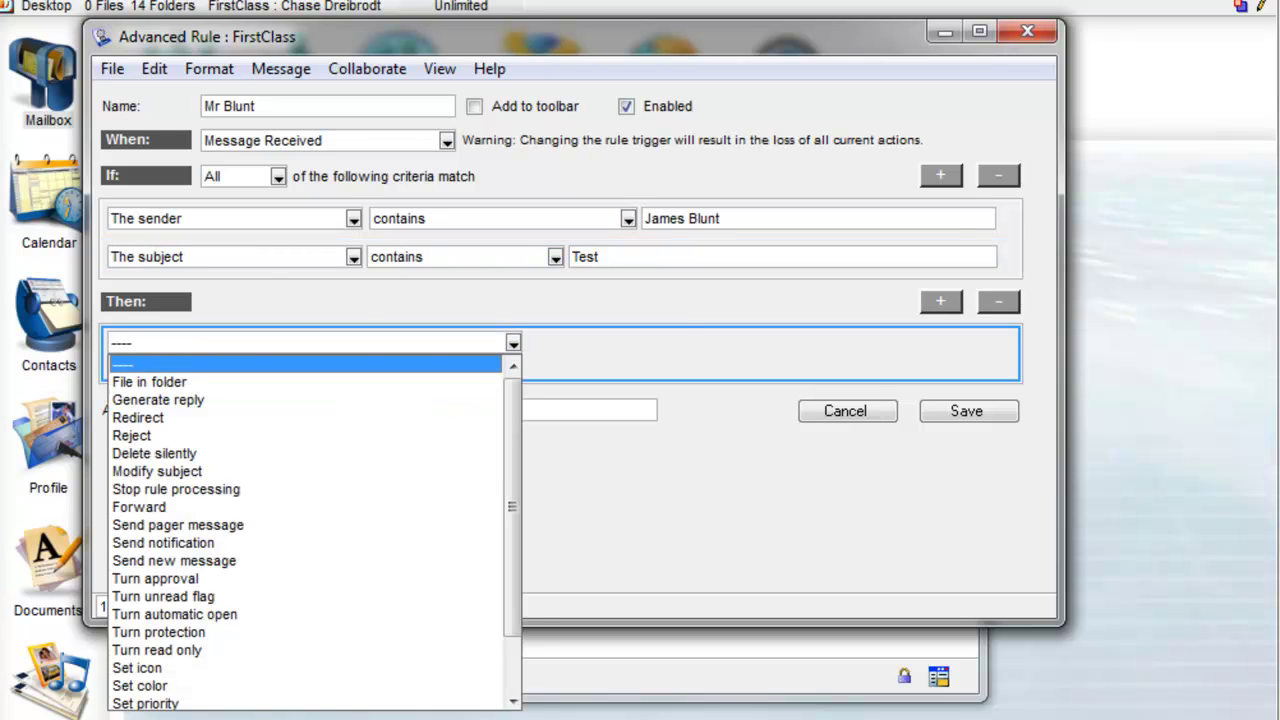
pyautogui.click(145, 703)
pyautogui.click(685, 342)
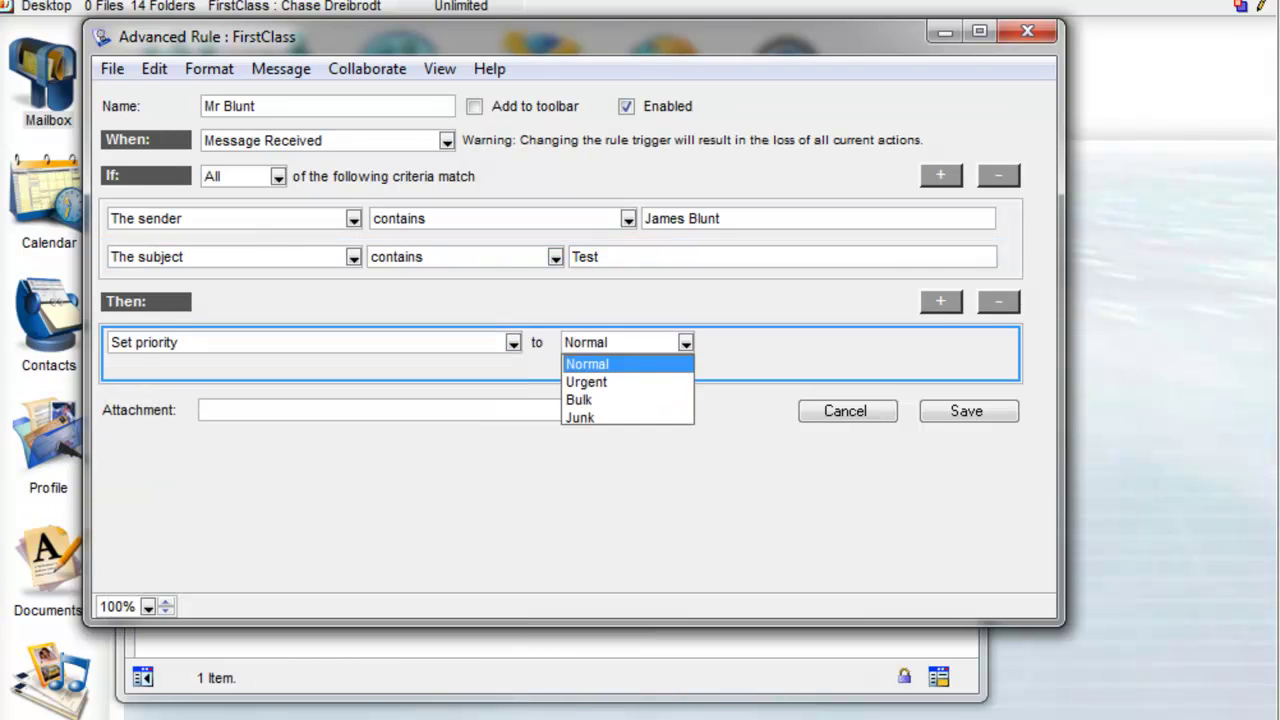
pyautogui.click(586, 382)
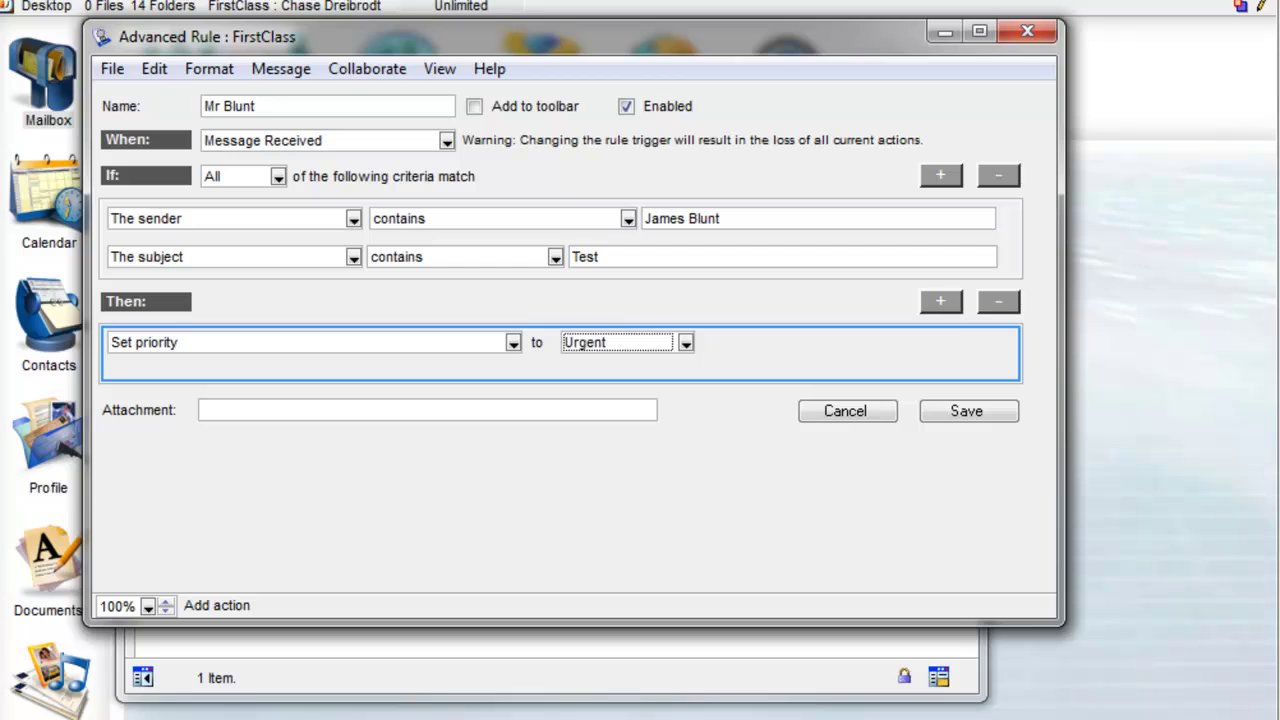
# - Add a second action, Set color, with red as the message colour
pyautogui.click(940, 301)
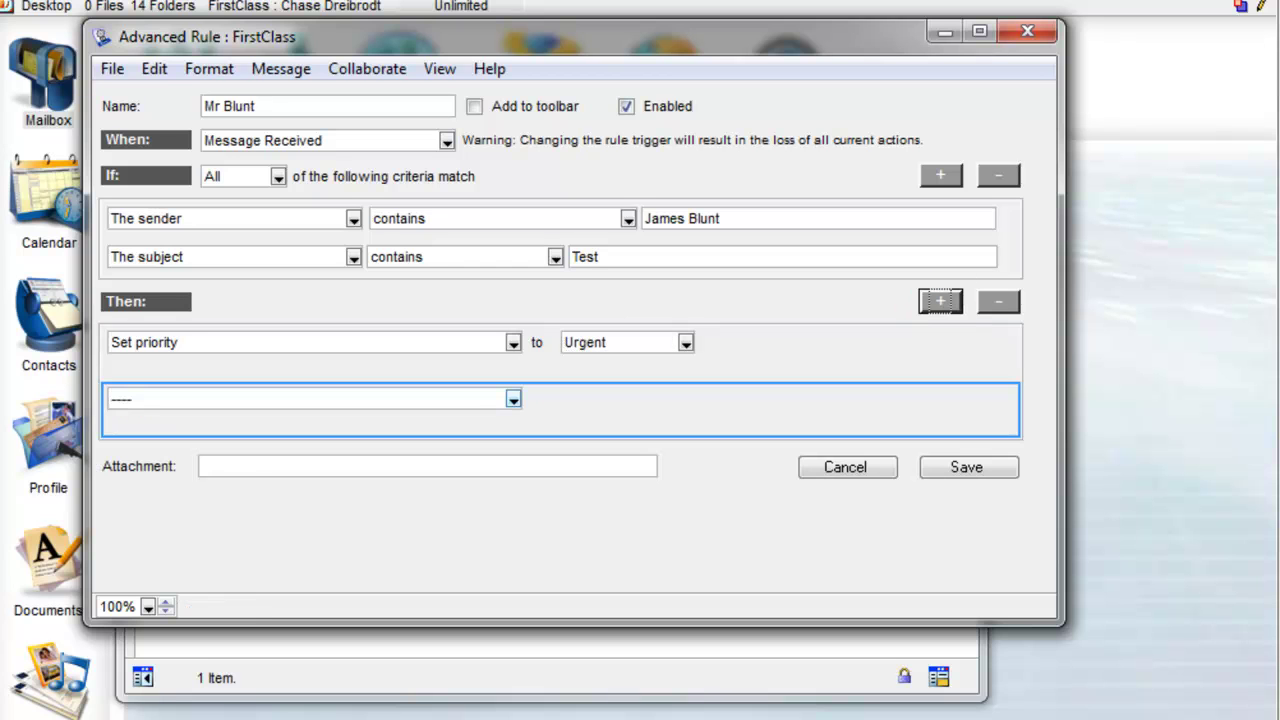
pyautogui.click(513, 399)
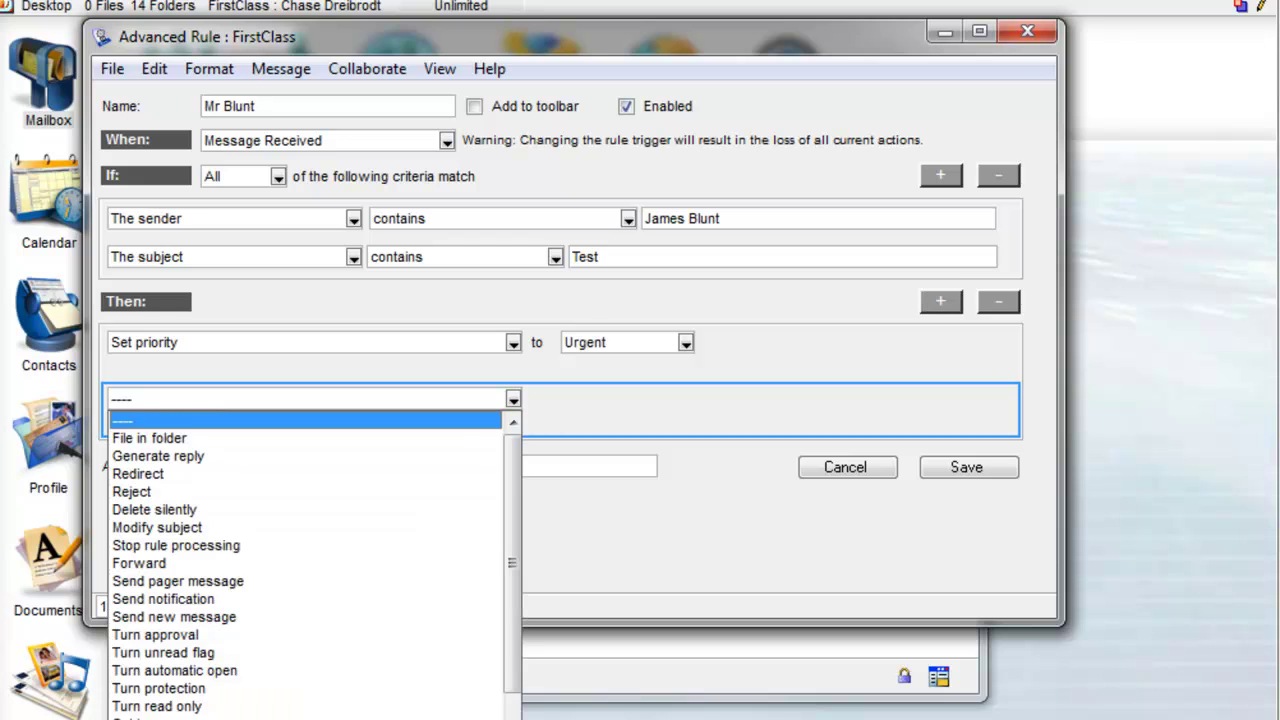
pyautogui.click(140, 717)
pyautogui.click(557, 399)
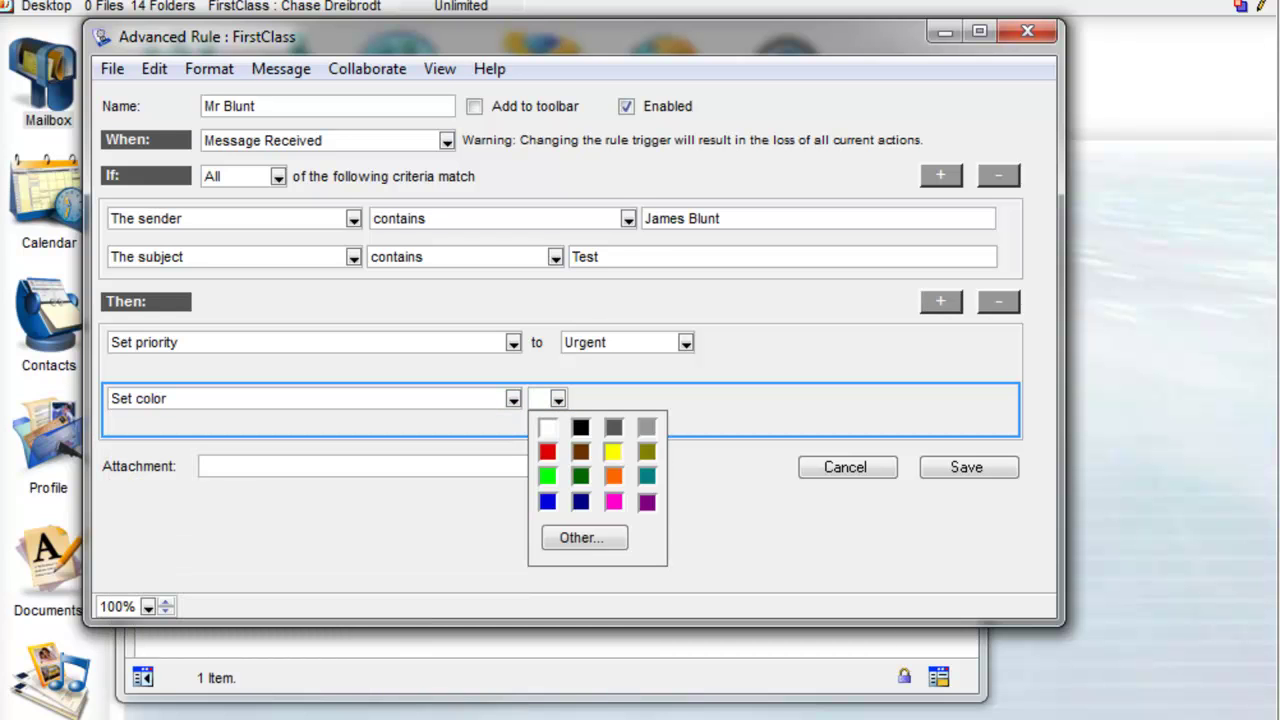
pyautogui.click(547, 447)
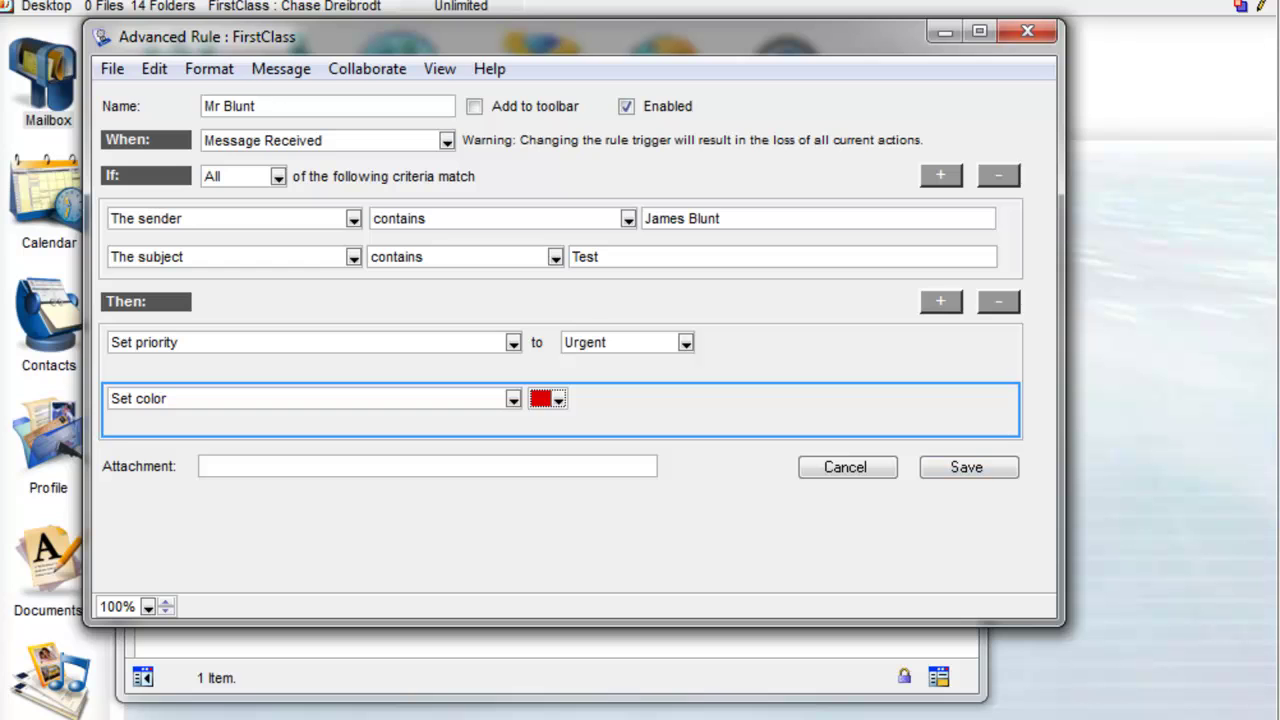